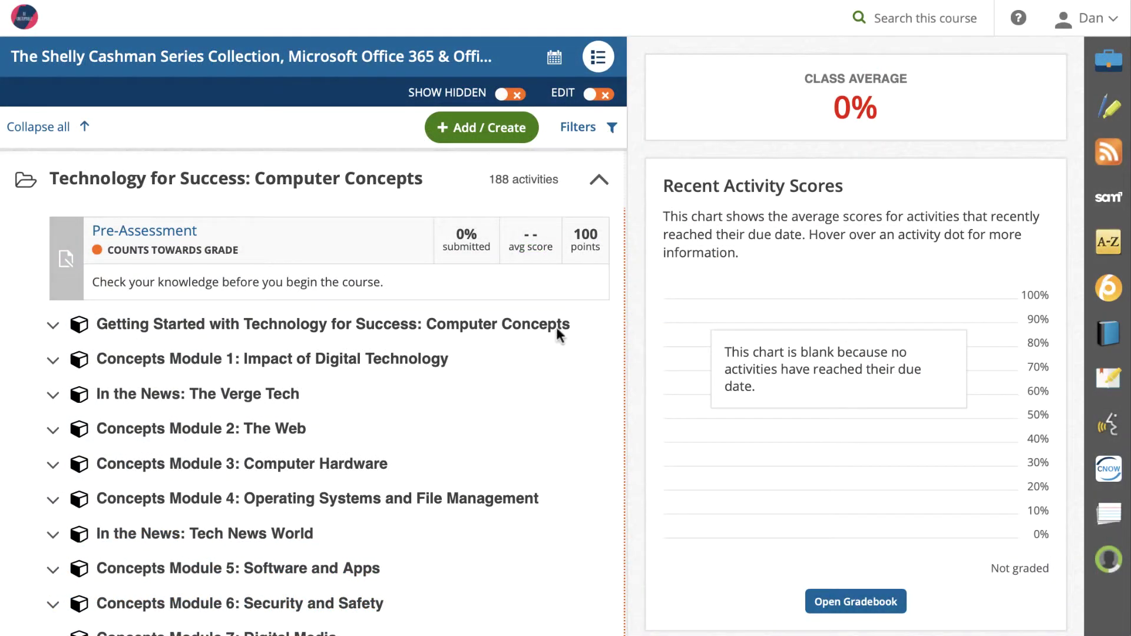
Expand Concepts Module 5: Software and Apps and scroll to the 5.2 Critical Thinking Challenge card.
{"action": "scroll", "coordinate": [548, 348], "scroll_direction": "down", "scroll_amount": 2}
{"action": "scroll", "coordinate": [547, 351], "scroll_direction": "down", "scroll_amount": 3}
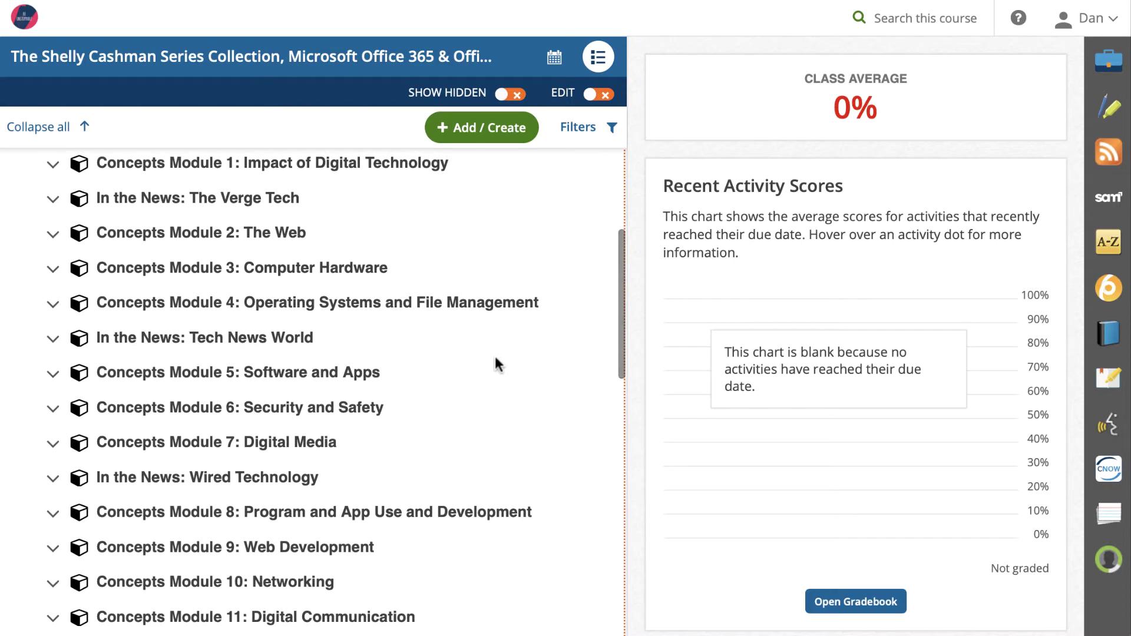
{"action": "left_click", "coordinate": [361, 377]}
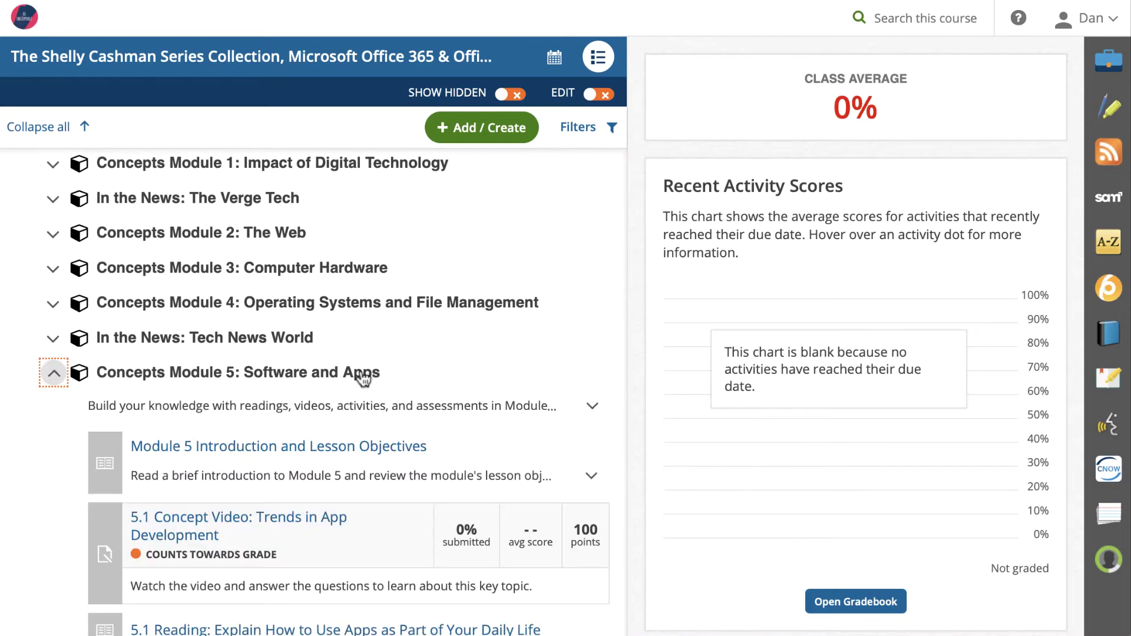
{"action": "scroll", "coordinate": [363, 379], "scroll_direction": "down", "scroll_amount": 2}
{"action": "scroll", "coordinate": [363, 378], "scroll_direction": "down", "scroll_amount": 5}
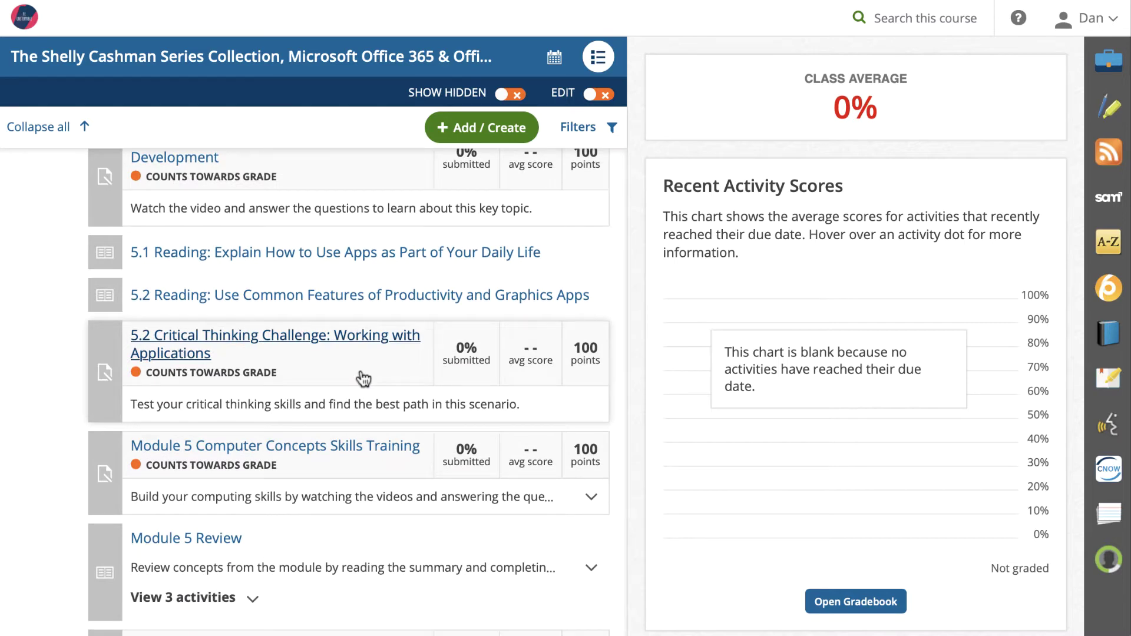
Open the 5.2 Critical Thinking Challenge: Working with Applications and start it.
{"action": "left_click", "coordinate": [275, 337]}
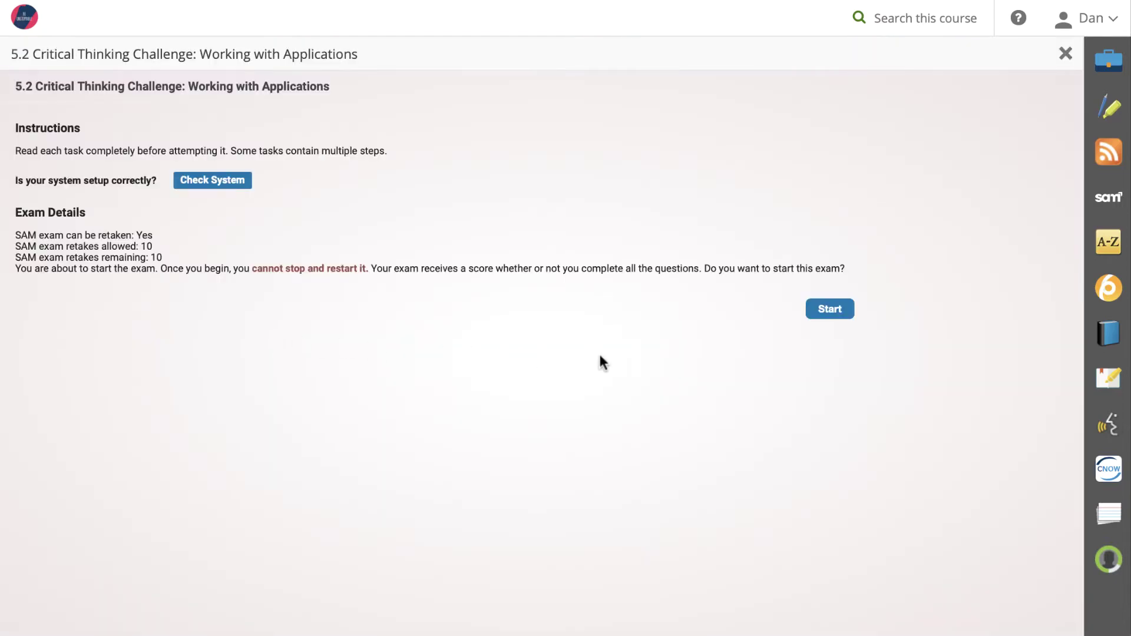
{"action": "left_click", "coordinate": [821, 312]}
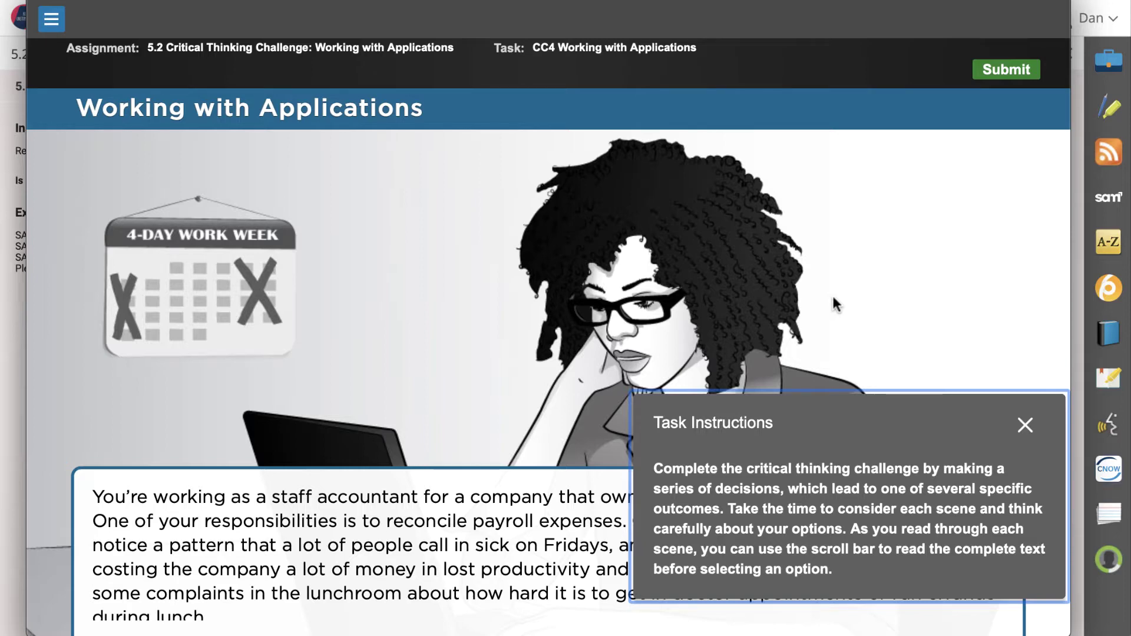
Dismiss the task instructions and read through the opening story to reach the first question.
{"action": "left_click", "coordinate": [1024, 425]}
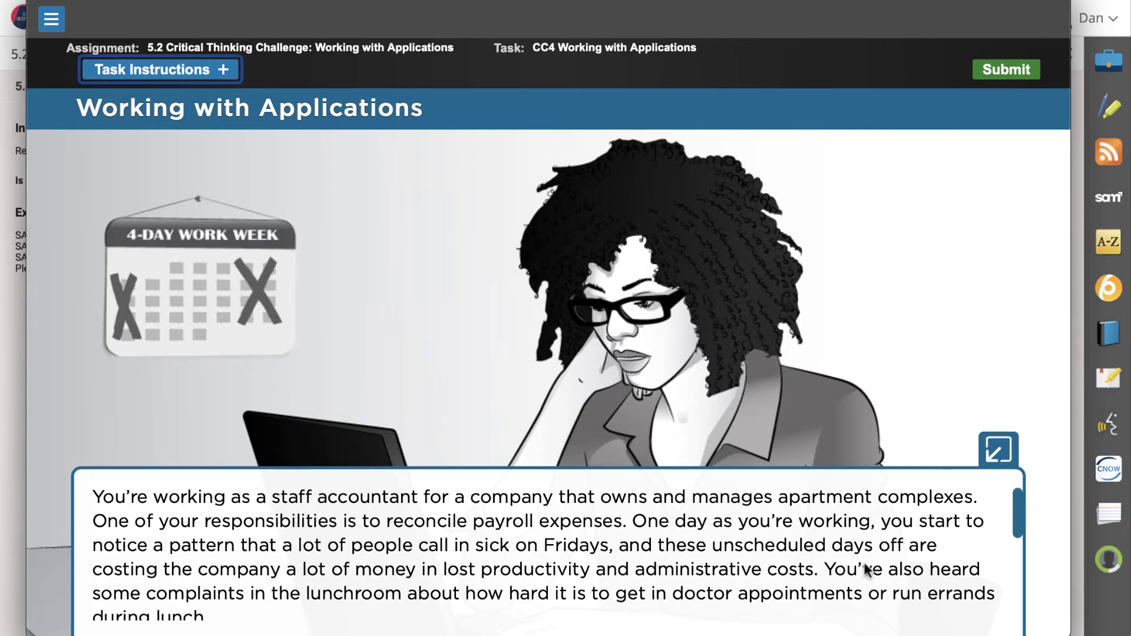
{"action": "scroll", "coordinate": [866, 571], "scroll_direction": "down", "scroll_amount": 2}
{"action": "scroll", "coordinate": [866, 570], "scroll_direction": "down", "scroll_amount": 3}
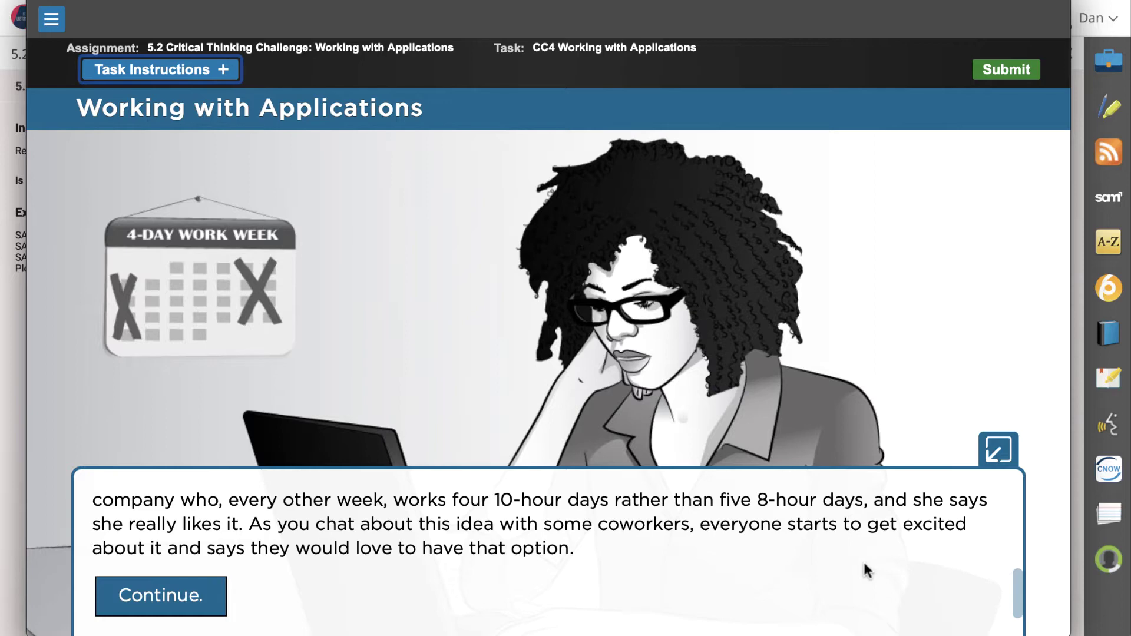
{"action": "left_click", "coordinate": [195, 591]}
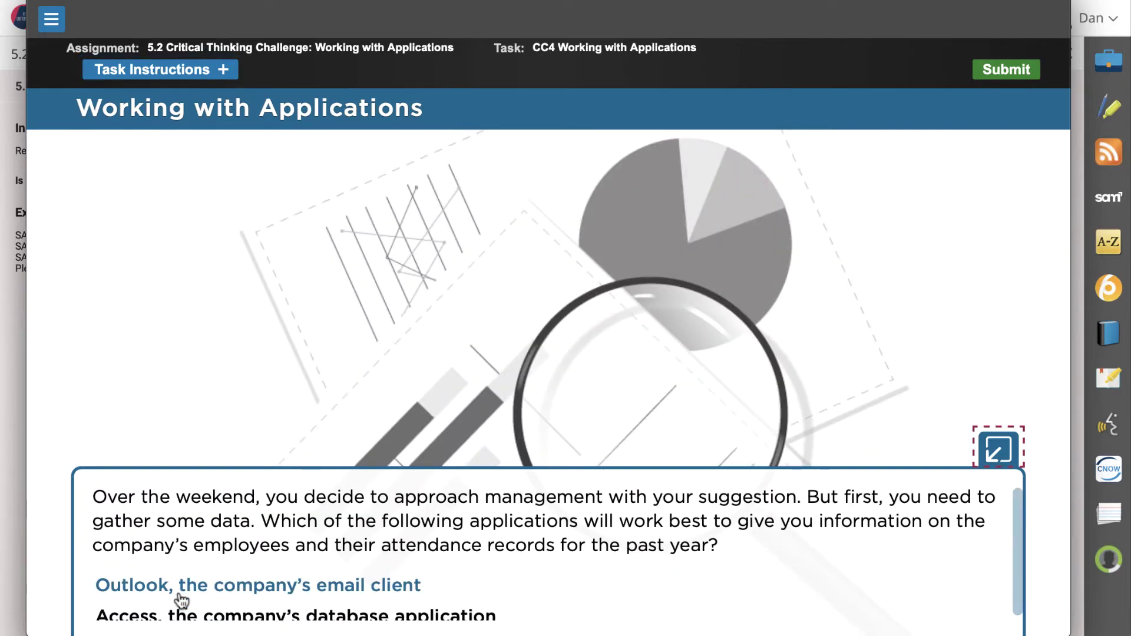
Answer Access, Query, spreadsheet application, and Microsoft Excel for the attendance-data questions.
{"action": "scroll", "coordinate": [181, 600], "scroll_direction": "down", "scroll_amount": 1}
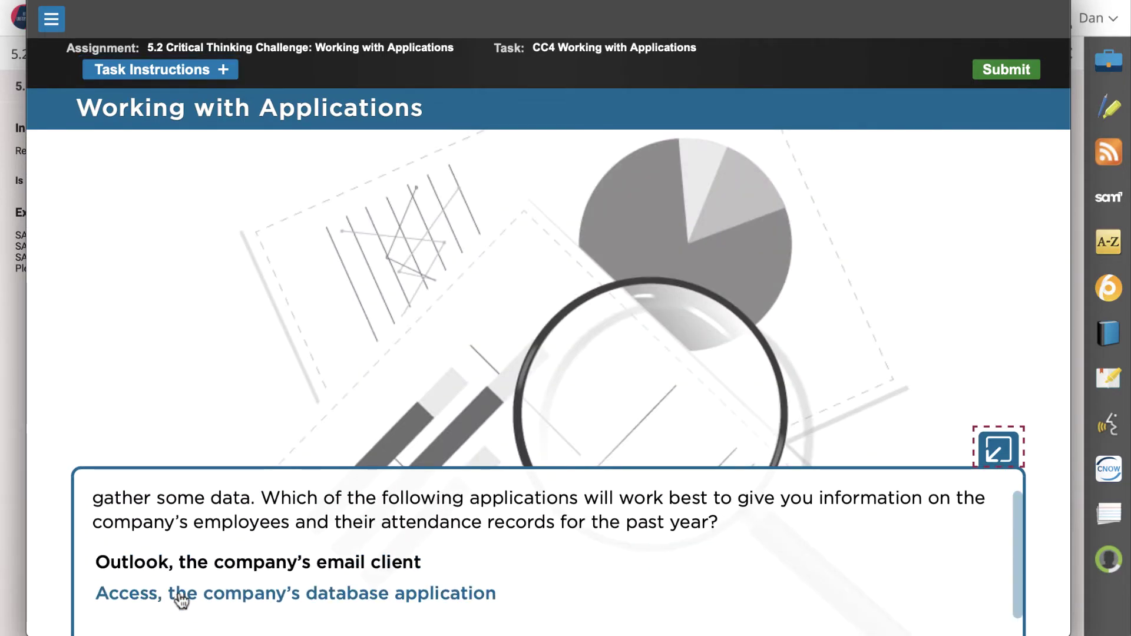
{"action": "left_click", "coordinate": [195, 595]}
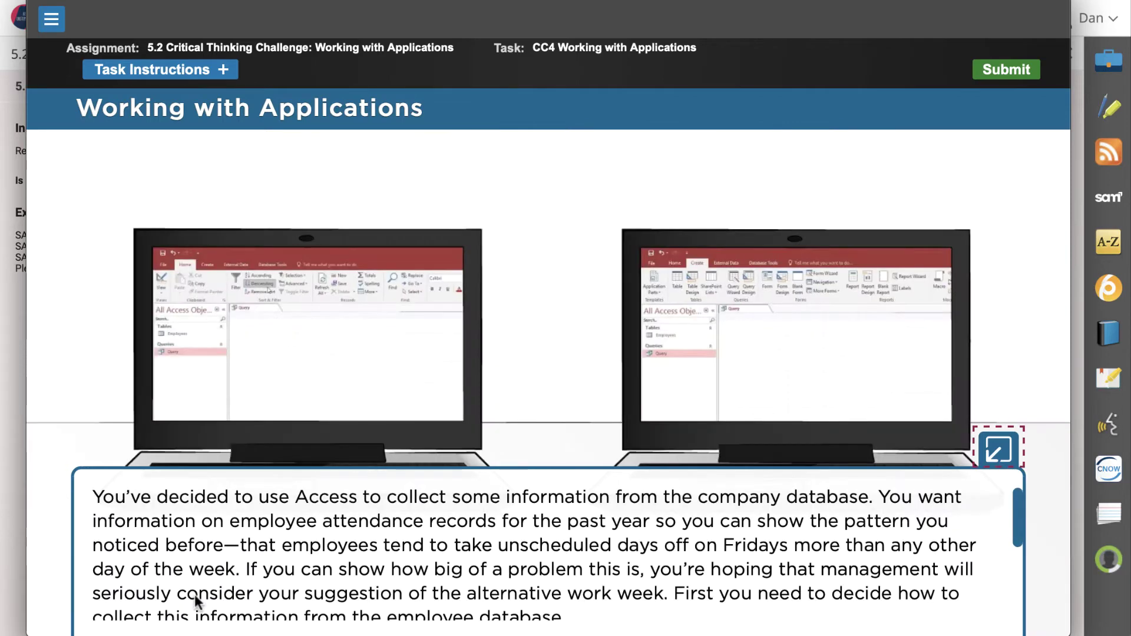
{"action": "scroll", "coordinate": [195, 601], "scroll_direction": "down", "scroll_amount": 5}
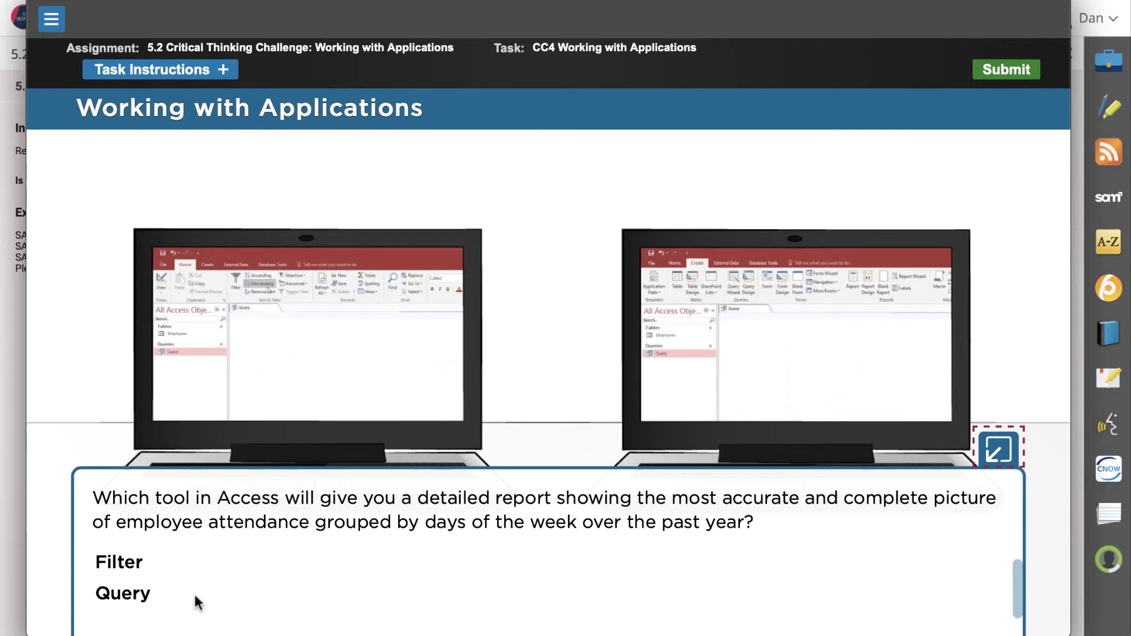
{"action": "left_click", "coordinate": [123, 593]}
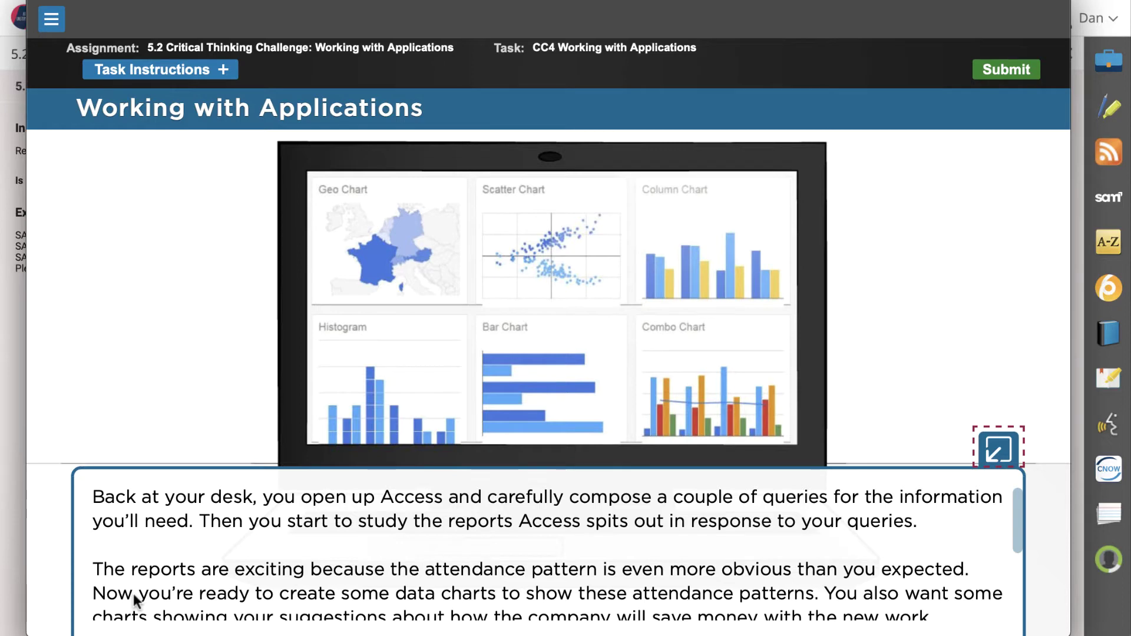
{"action": "scroll", "coordinate": [133, 599], "scroll_direction": "down", "scroll_amount": 5}
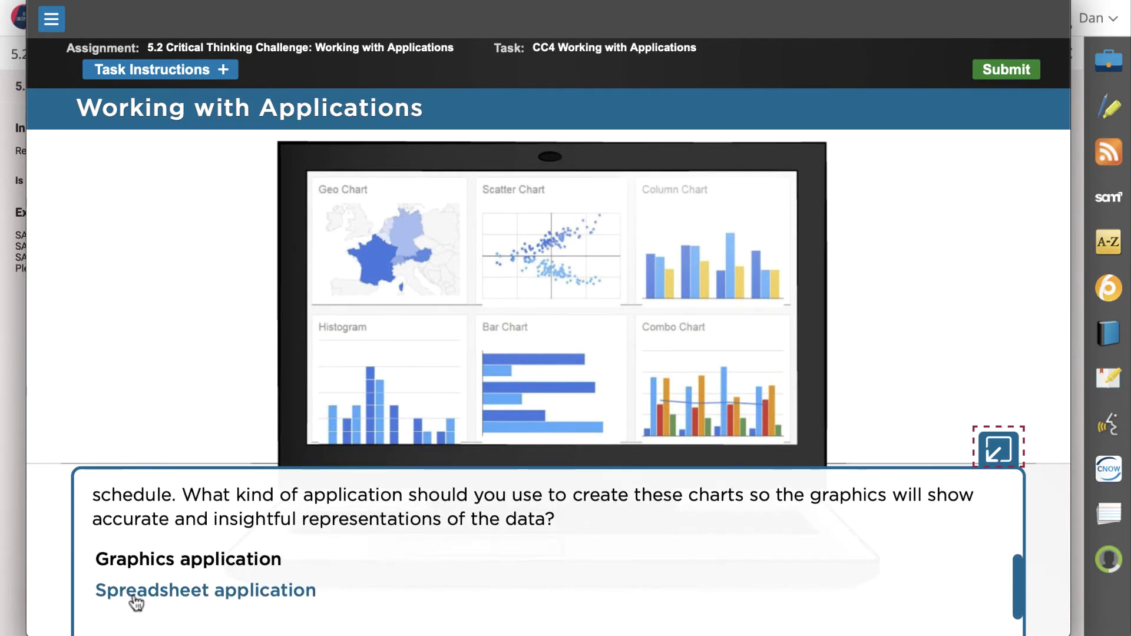
{"action": "left_click", "coordinate": [136, 600]}
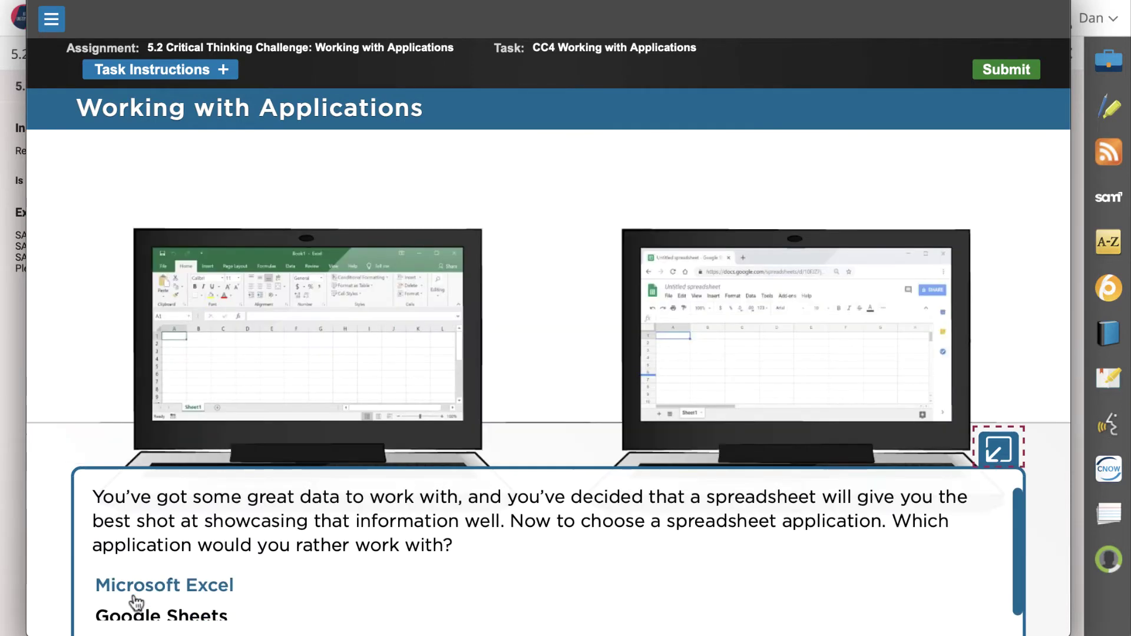
{"action": "scroll", "coordinate": [134, 600], "scroll_direction": "down", "scroll_amount": 2}
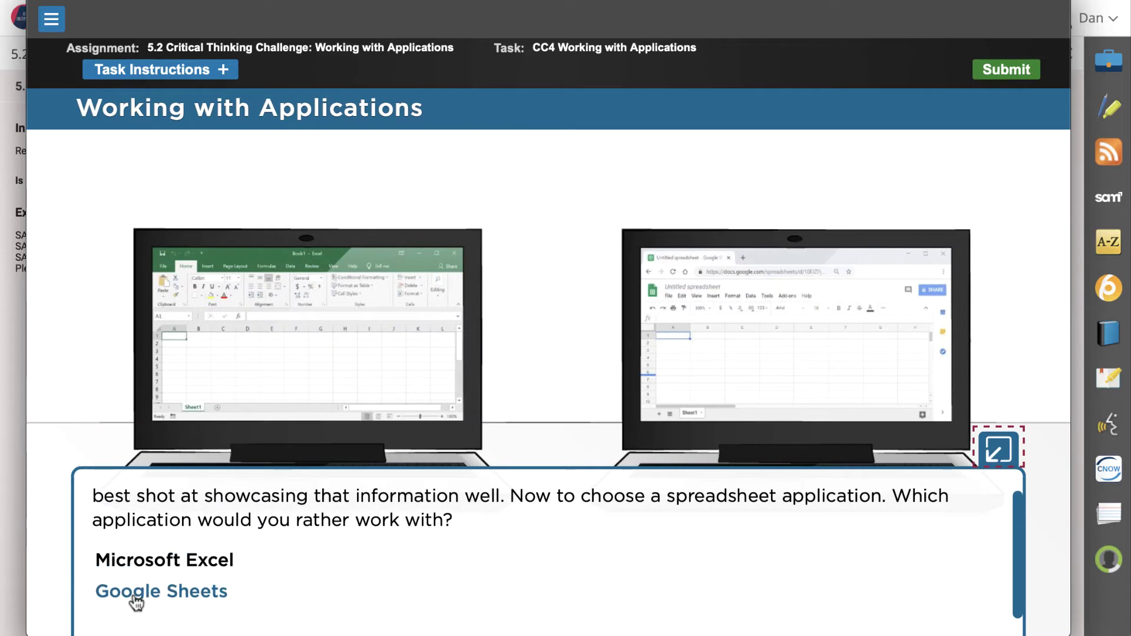
{"action": "left_click", "coordinate": [184, 564]}
Choose column chart, the clean Calibri font, Slide Show view, and emailing the presentation attached.
{"action": "scroll", "coordinate": [185, 563], "scroll_direction": "down", "scroll_amount": 3}
{"action": "left_click", "coordinate": [186, 594]}
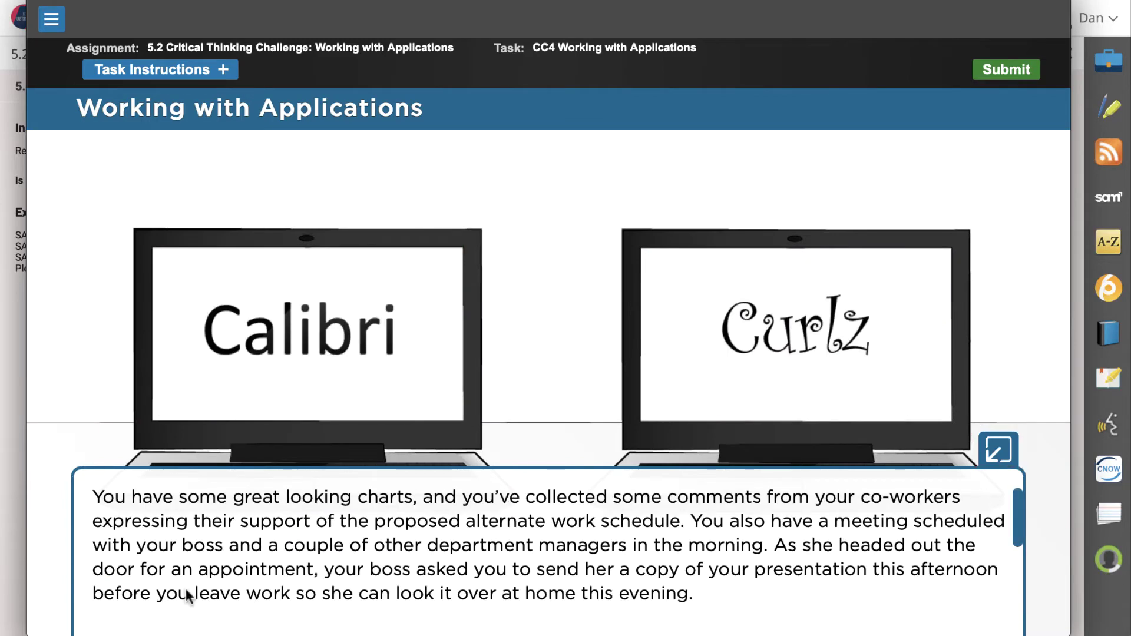
{"action": "scroll", "coordinate": [194, 596], "scroll_direction": "down", "scroll_amount": 3}
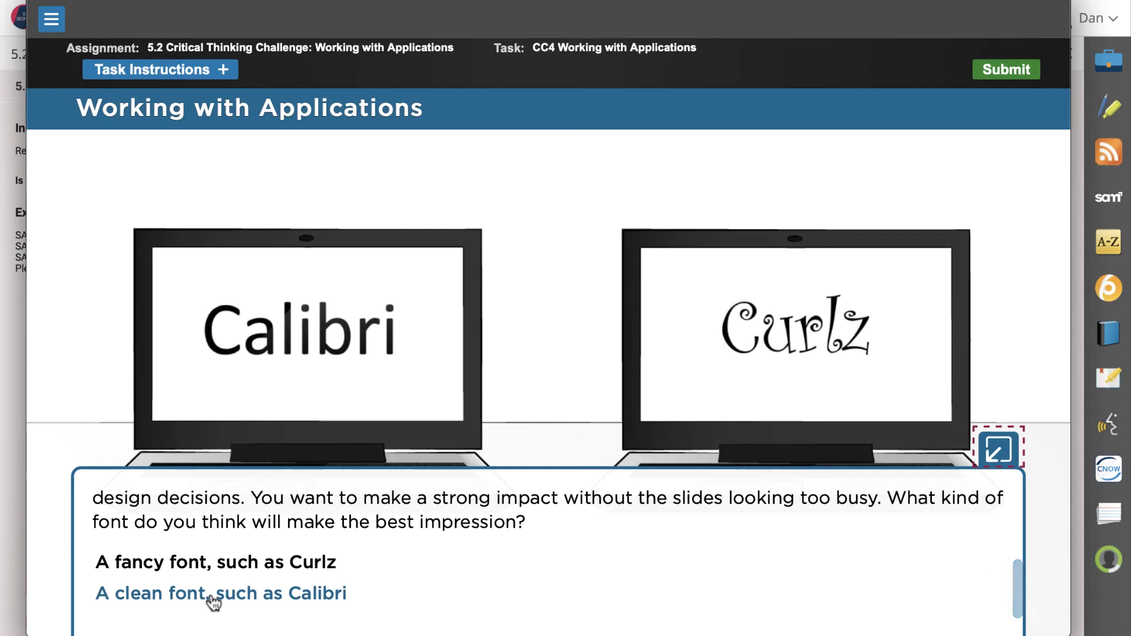
{"action": "left_click", "coordinate": [210, 595]}
{"action": "scroll", "coordinate": [212, 599], "scroll_direction": "down", "scroll_amount": 2}
{"action": "left_click", "coordinate": [212, 595]}
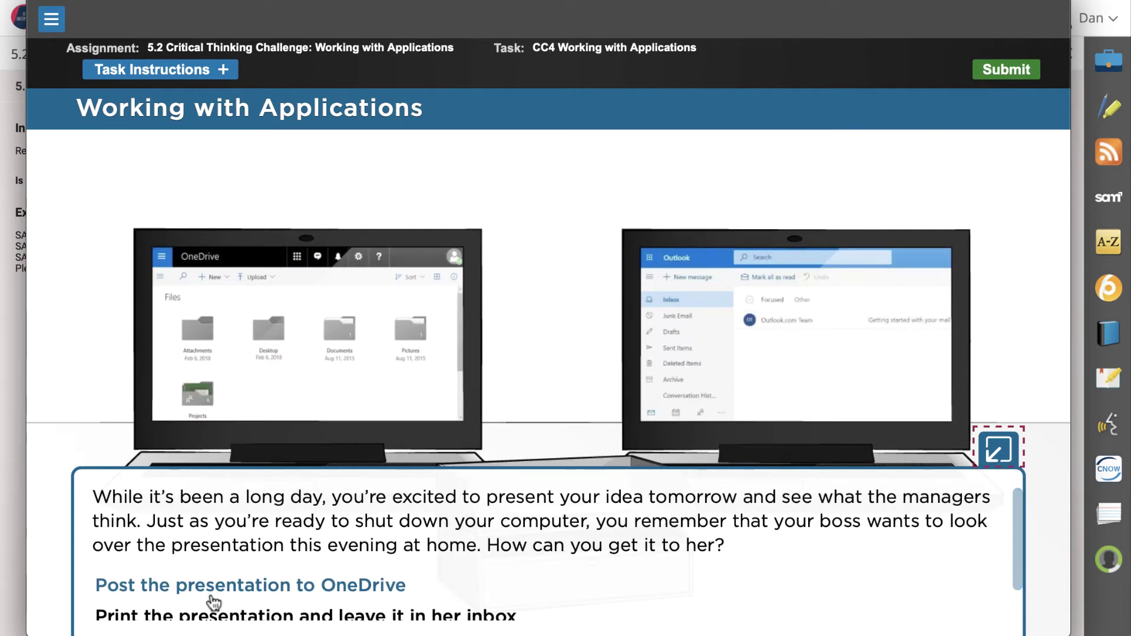
{"action": "scroll", "coordinate": [213, 602], "scroll_direction": "down", "scroll_amount": 2}
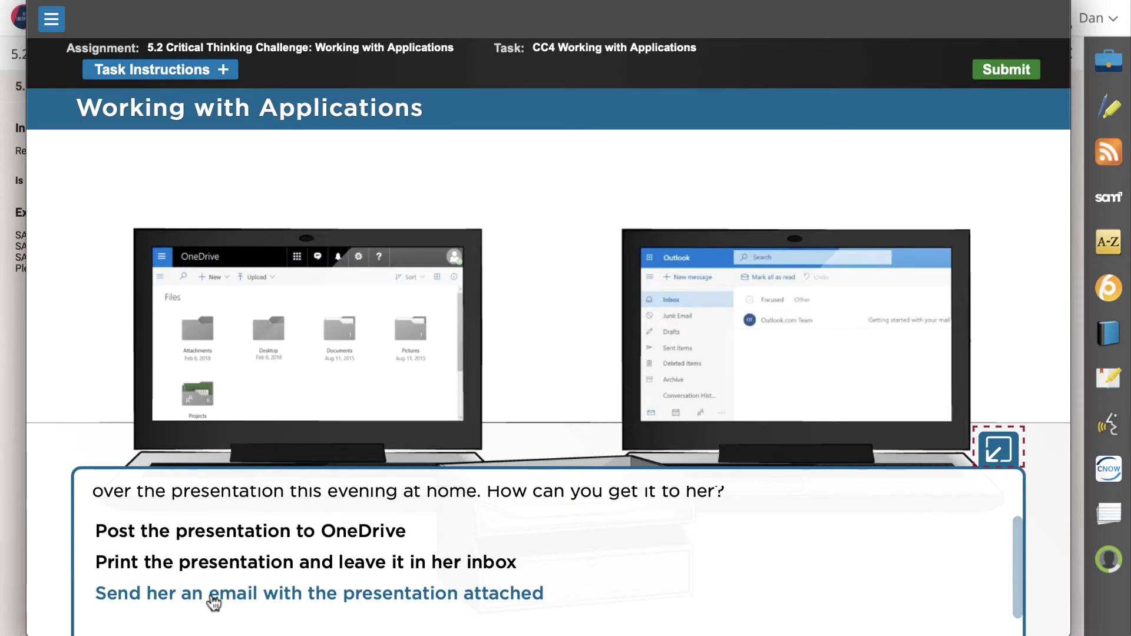
{"action": "left_click", "coordinate": [214, 597]}
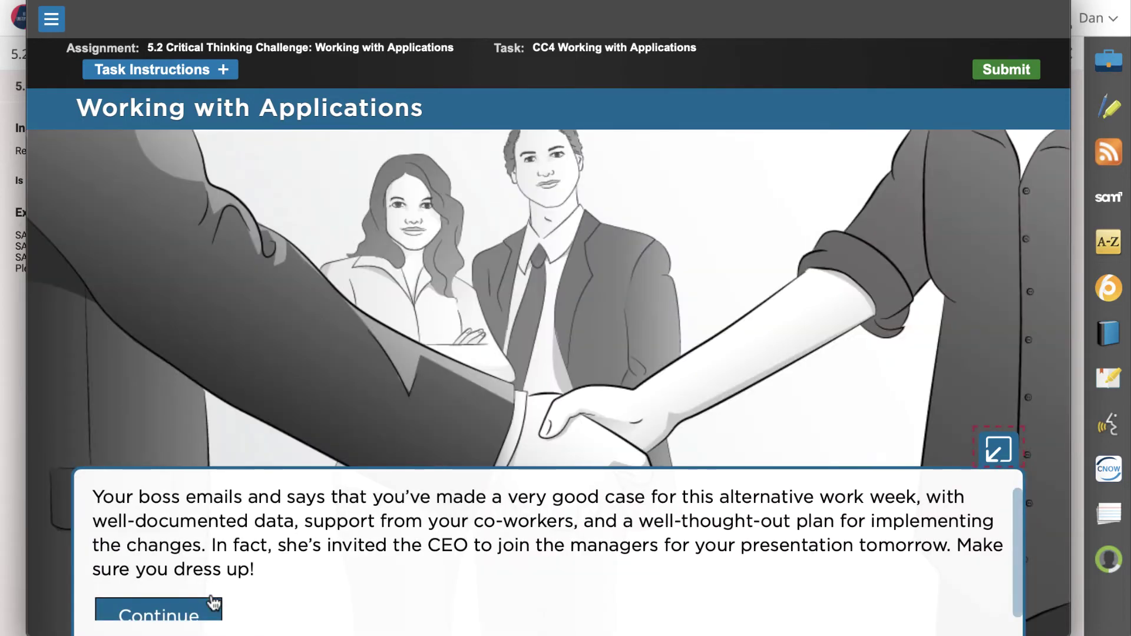
Continue past the final slide to finish the scenario.
{"action": "scroll", "coordinate": [213, 602], "scroll_direction": "down", "scroll_amount": 1}
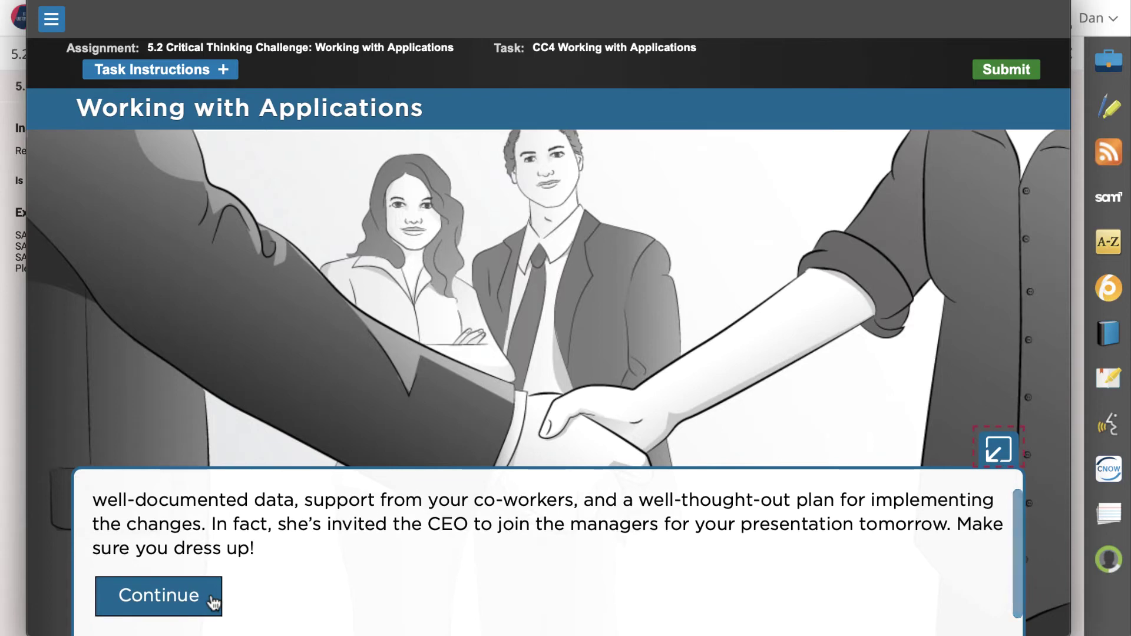
{"action": "left_click", "coordinate": [213, 598]}
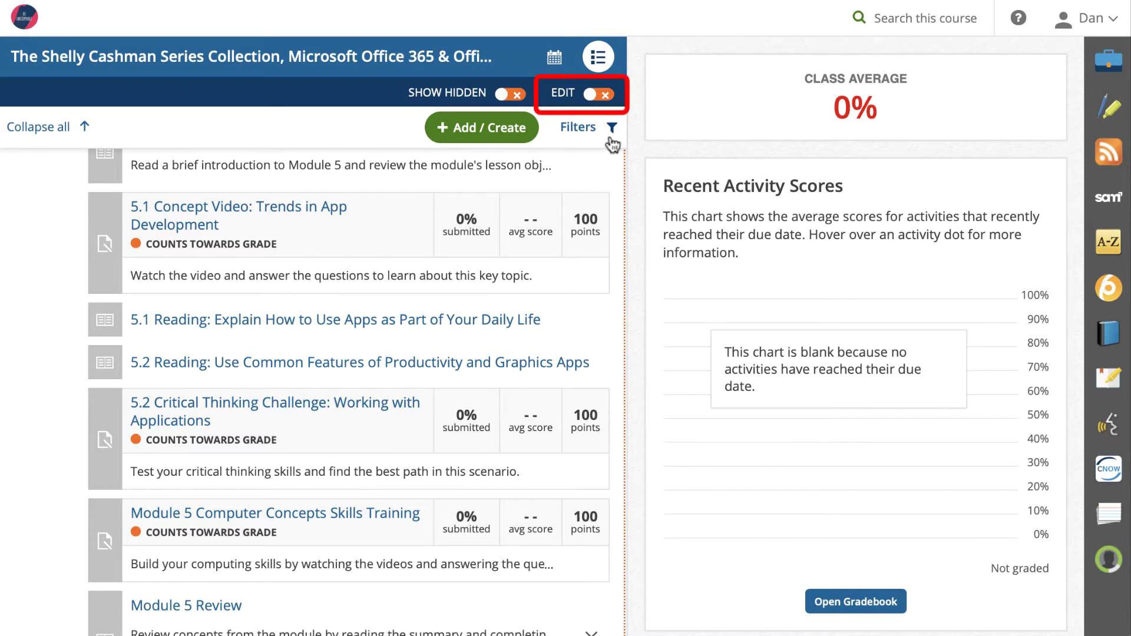
Turn on editing and open the activity's assessment options for 5.2 Critical Thinking Challenge.
{"action": "left_click", "coordinate": [599, 95]}
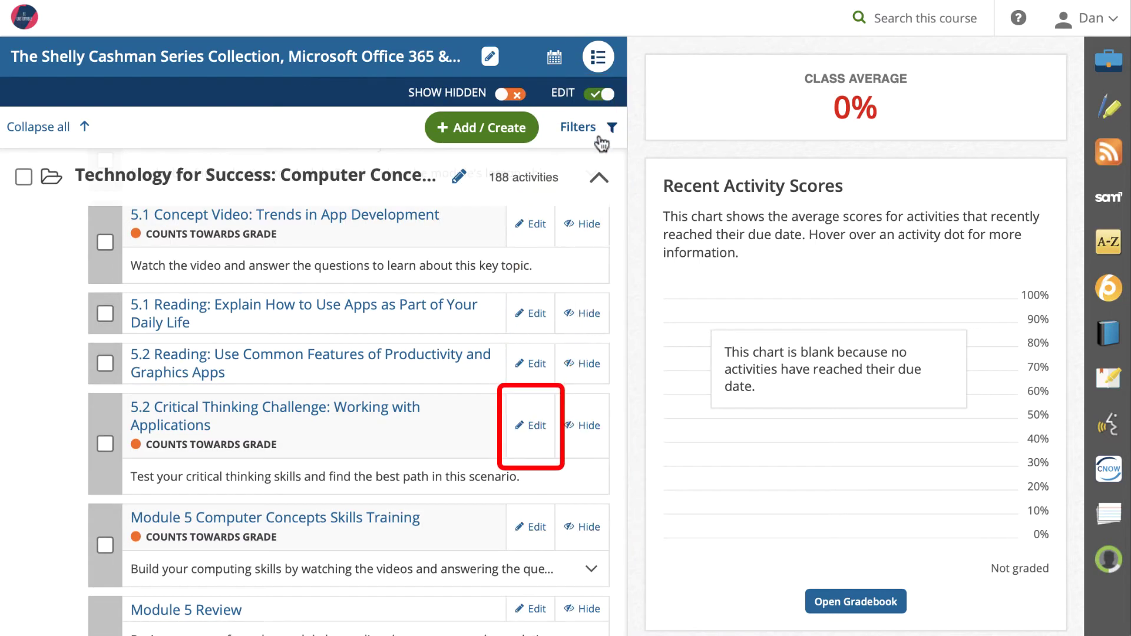
{"action": "left_click", "coordinate": [537, 419]}
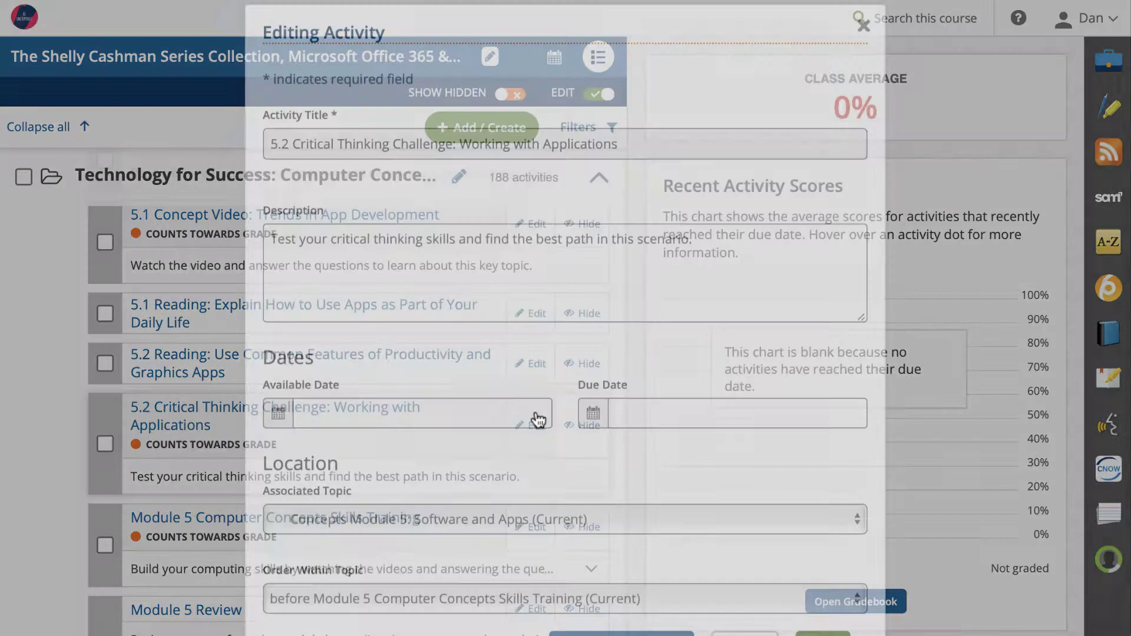
{"action": "scroll", "coordinate": [538, 420], "scroll_direction": "down", "scroll_amount": 3}
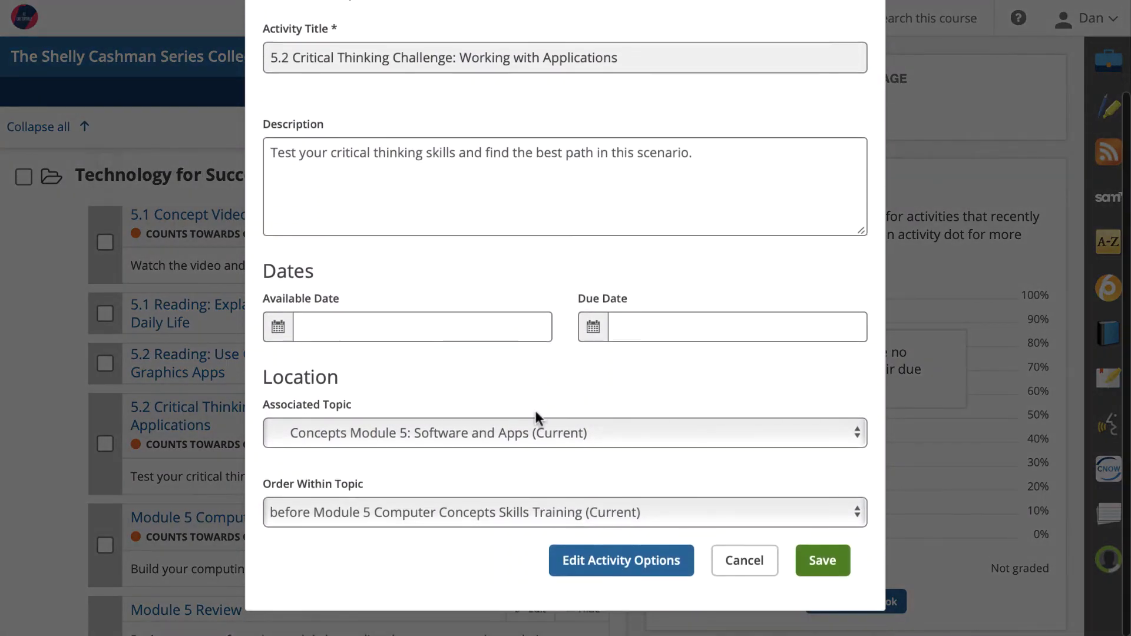
{"action": "left_click", "coordinate": [597, 572]}
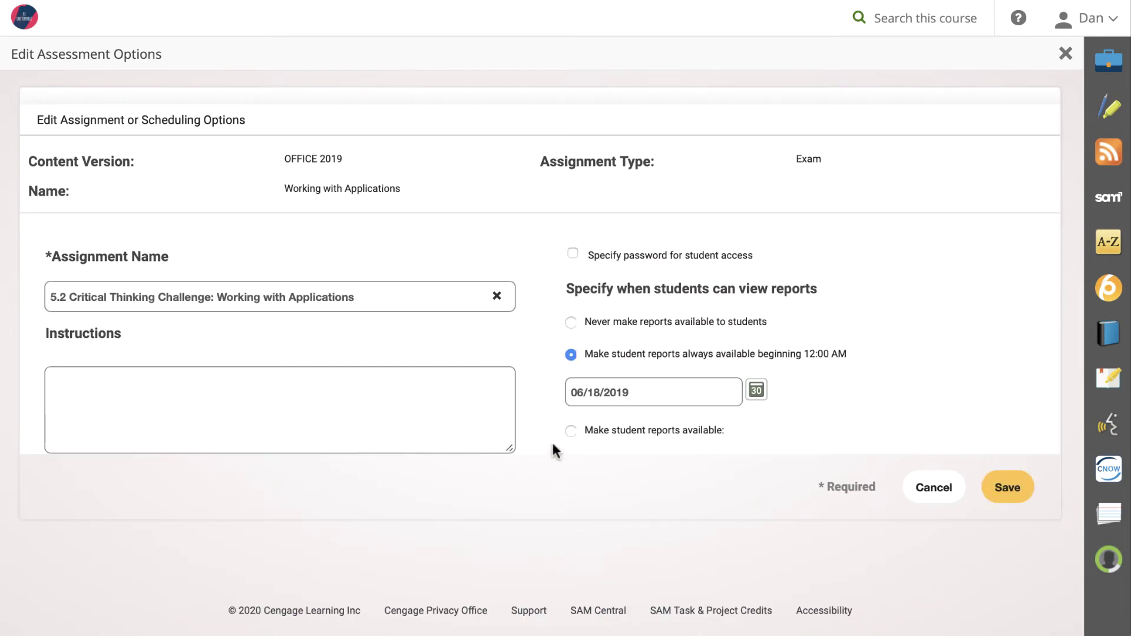
Scroll down to the Scoring and Delivery Options section.
{"action": "scroll", "coordinate": [545, 419], "scroll_direction": "down", "scroll_amount": 5}
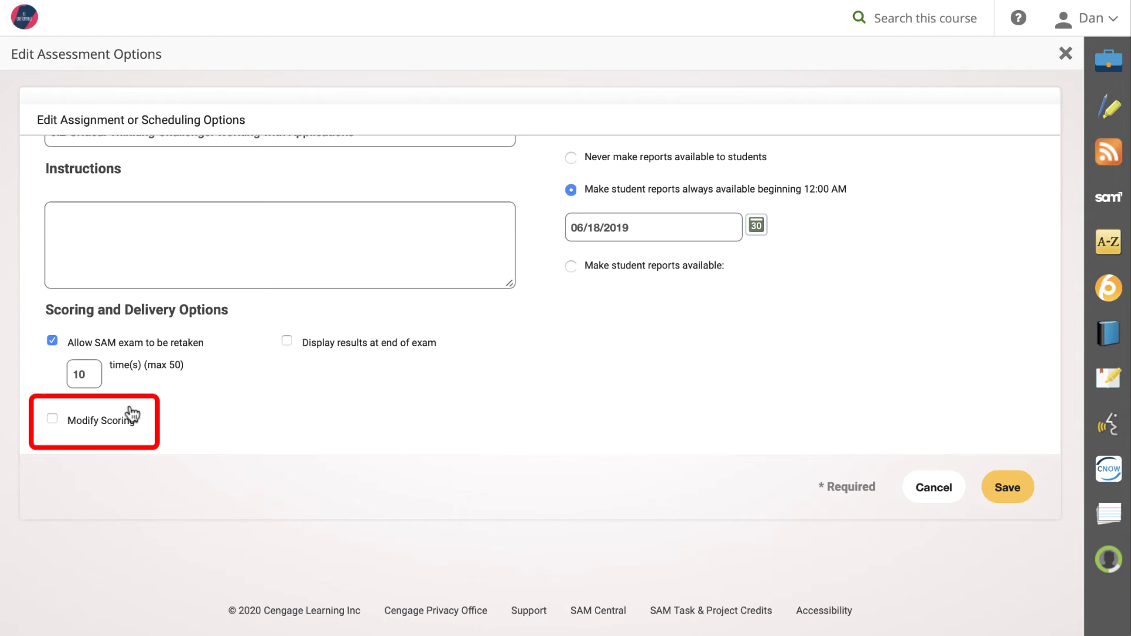
Enable Modify Scoring, change Sub-Optimal from 75 to 85 and Incorrect from 50 to 70, and save.
{"action": "left_click", "coordinate": [56, 420]}
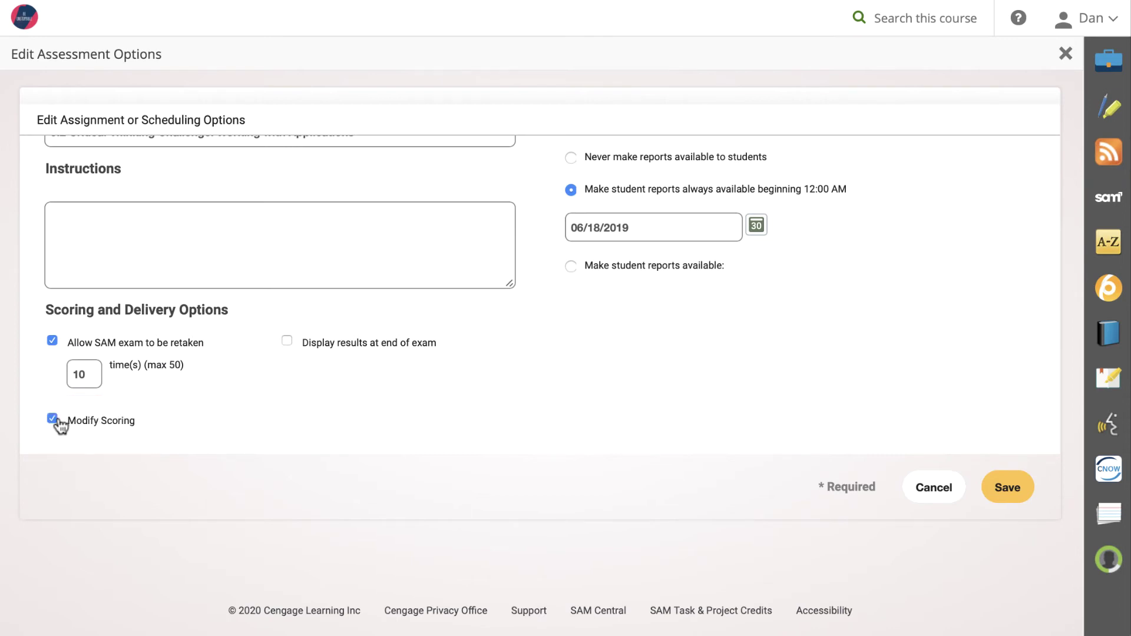
{"action": "scroll", "coordinate": [60, 425], "scroll_direction": "down", "scroll_amount": 3}
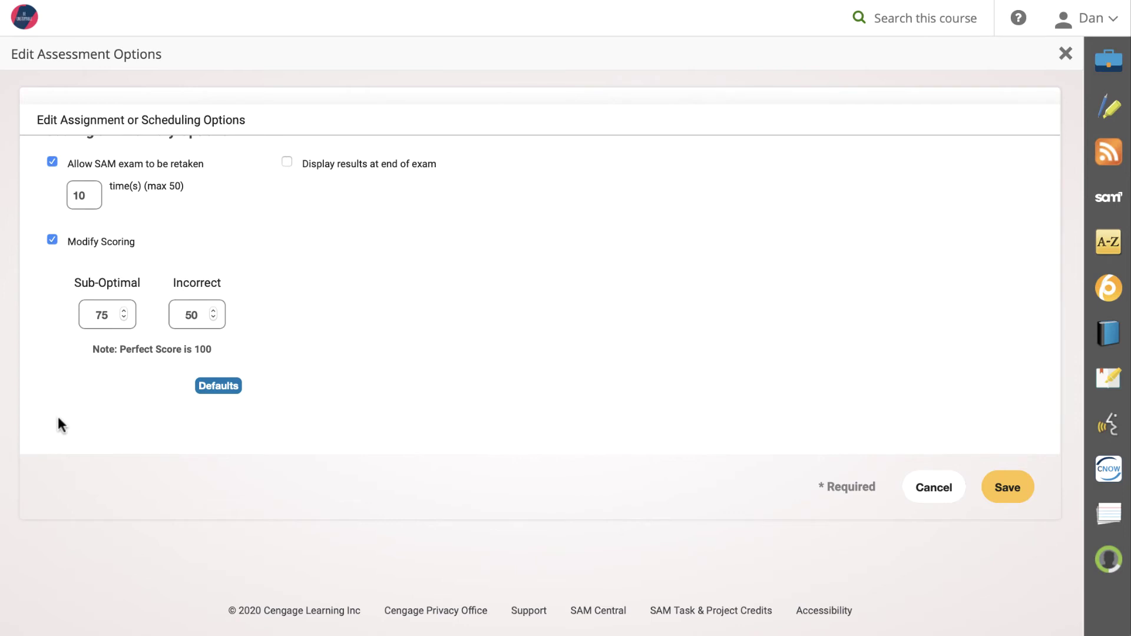
{"action": "left_click", "coordinate": [114, 315]}
{"action": "left_click_drag", "start_coordinate": [115, 315], "coordinate": [90, 315]}
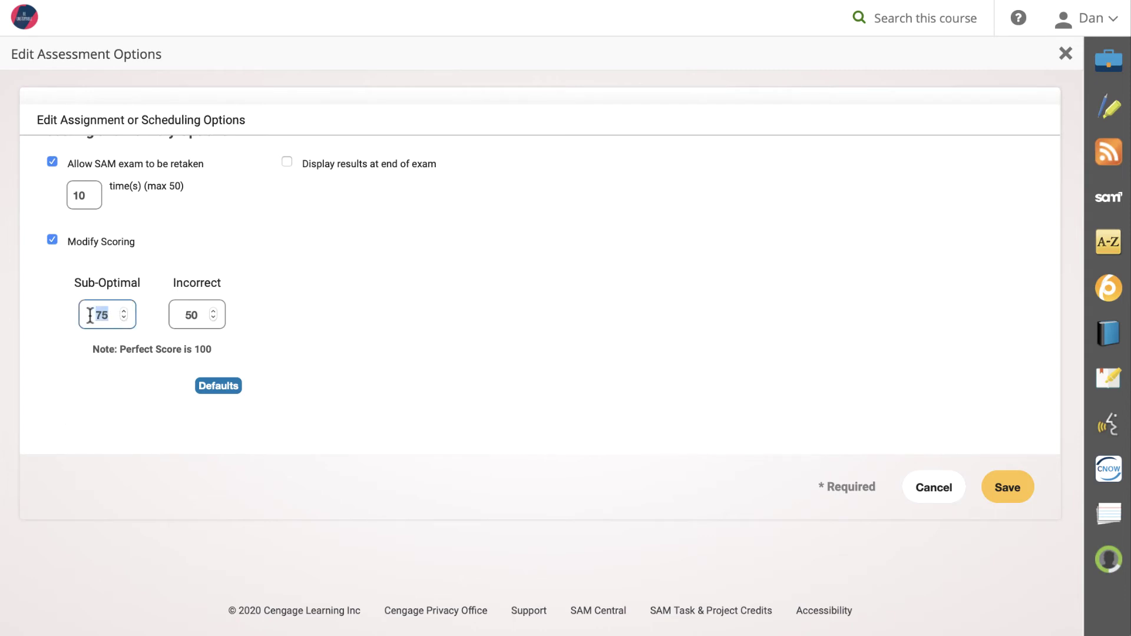
{"action": "type", "text": "85"}
{"action": "left_click", "coordinate": [200, 315]}
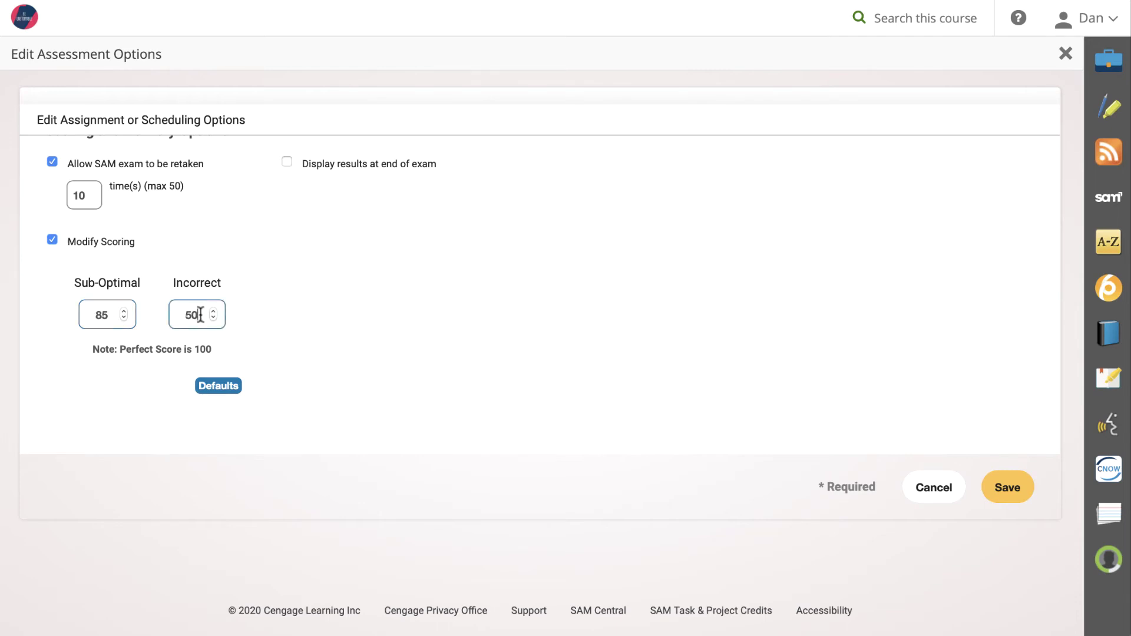
{"action": "key", "text": "BackSpace"}
{"action": "key", "text": "BackSpace"}
{"action": "type", "text": "70"}
{"action": "left_click", "coordinate": [293, 343]}
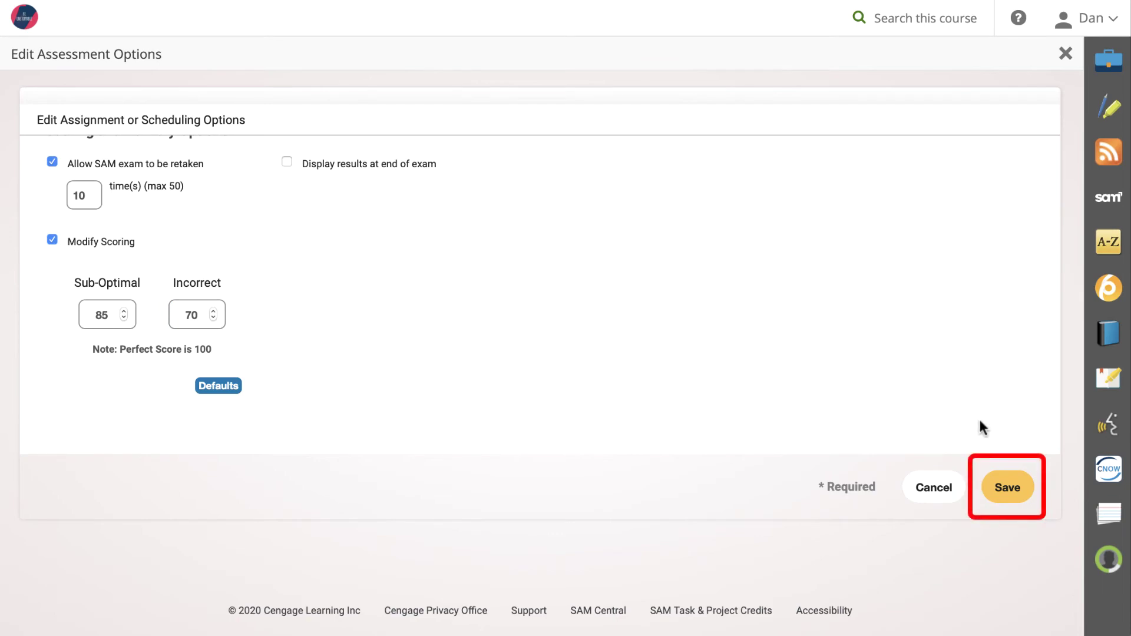
{"action": "left_click", "coordinate": [1010, 490]}
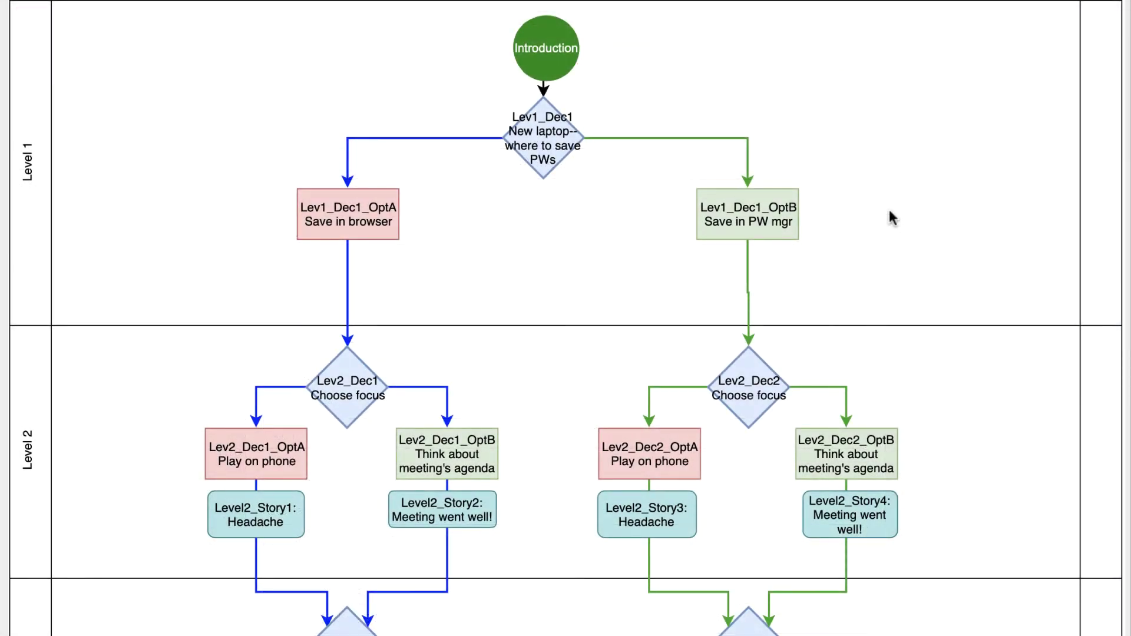
Scroll through the decision map flowchart from Level 1 down to Level 7.
{"action": "scroll", "coordinate": [890, 217], "scroll_direction": "down", "scroll_amount": 5}
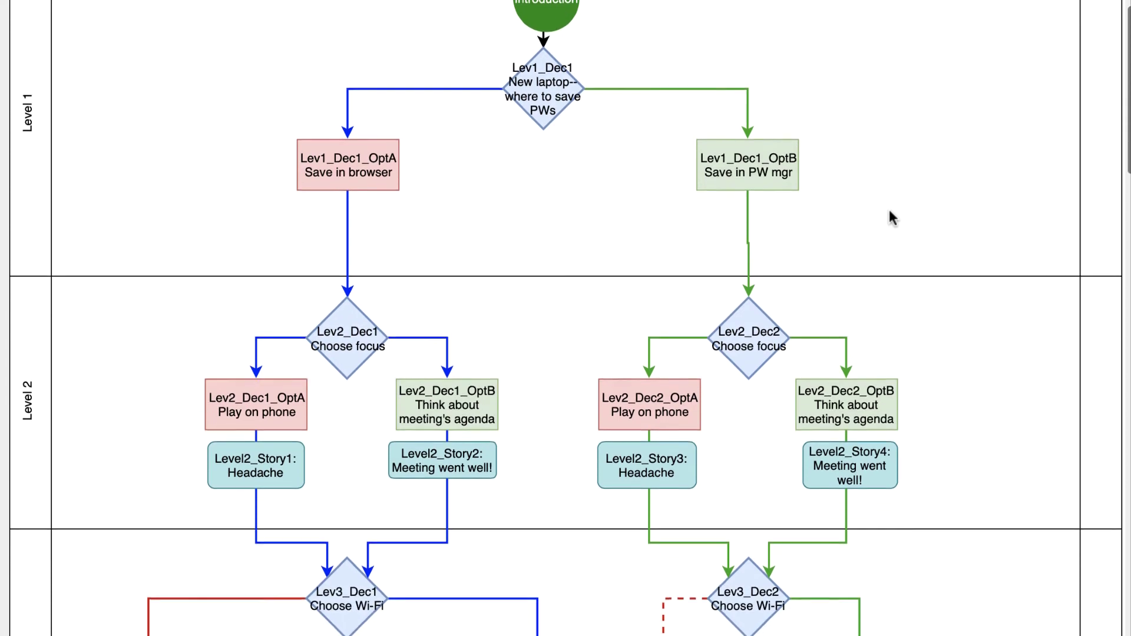
{"action": "scroll", "coordinate": [889, 217], "scroll_direction": "down", "scroll_amount": 10}
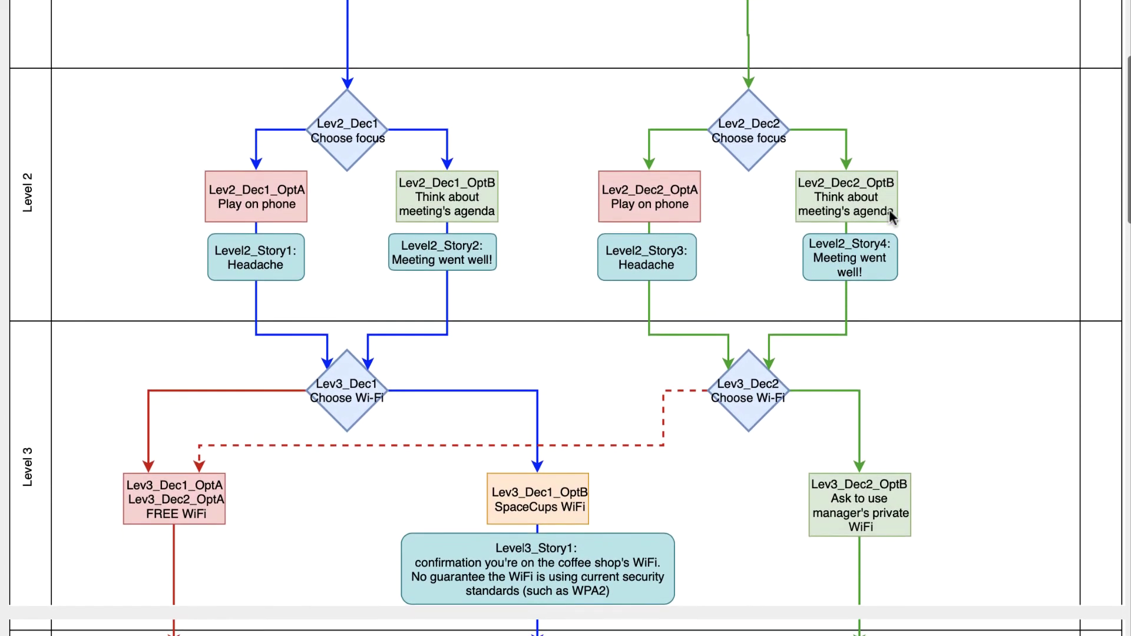
{"action": "scroll", "coordinate": [890, 217], "scroll_direction": "down", "scroll_amount": 10}
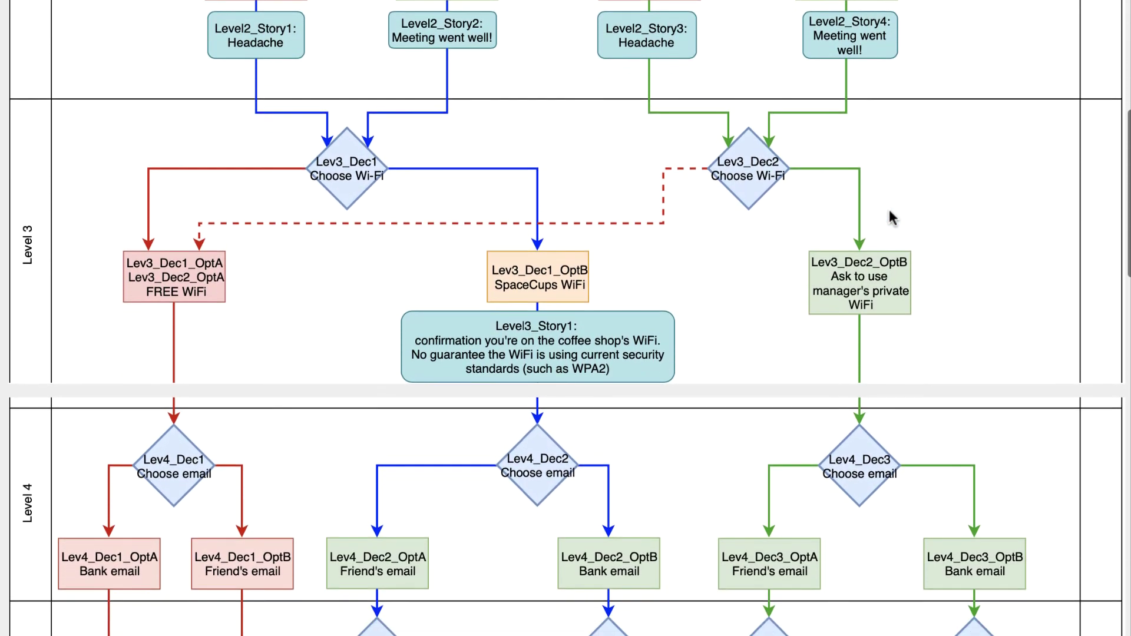
{"action": "scroll", "coordinate": [891, 218], "scroll_direction": "down", "scroll_amount": 2}
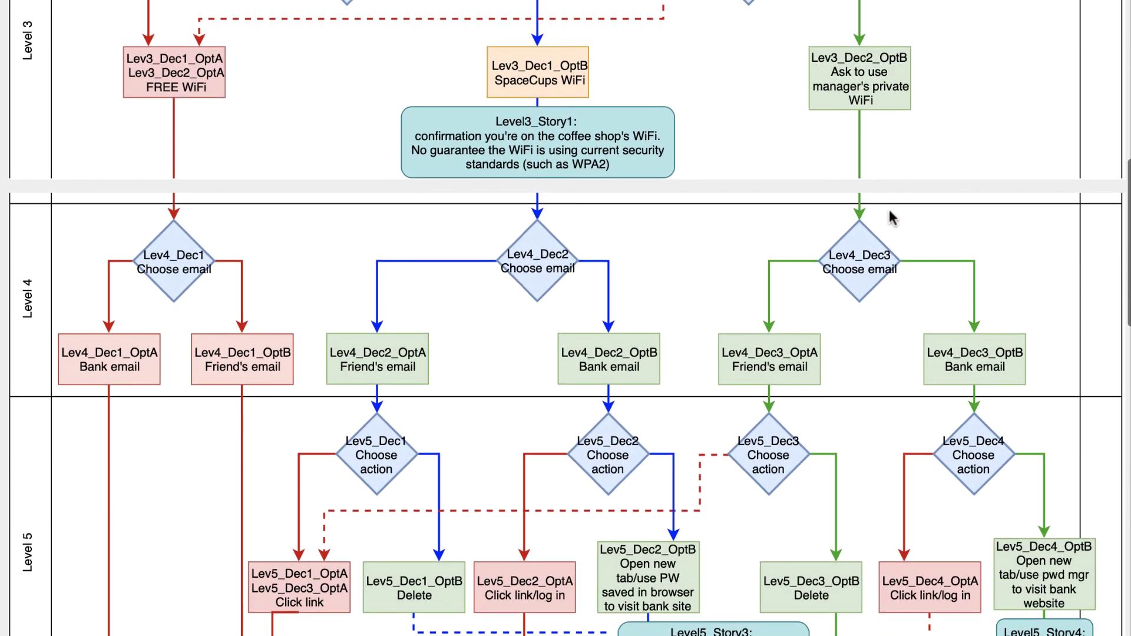
{"action": "scroll", "coordinate": [891, 218], "scroll_direction": "down", "scroll_amount": 6}
{"action": "scroll", "coordinate": [891, 218], "scroll_direction": "down", "scroll_amount": 12}
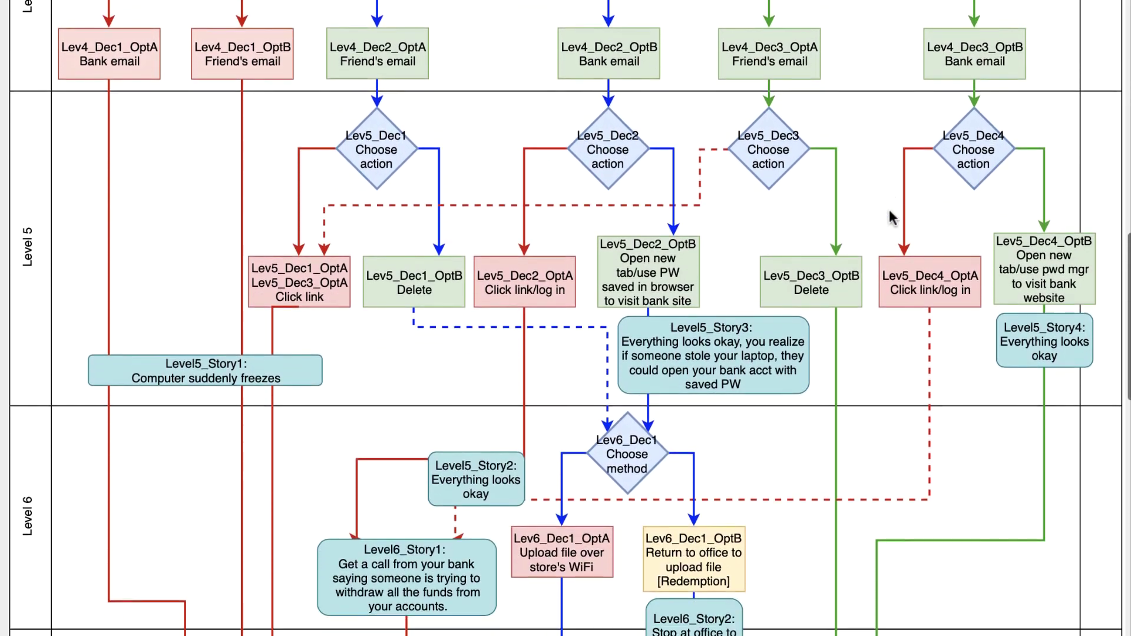
Scroll the Mentoring guide to view the Module 5 strategy comments table.
{"action": "scroll", "coordinate": [890, 218], "scroll_direction": "down", "scroll_amount": 9}
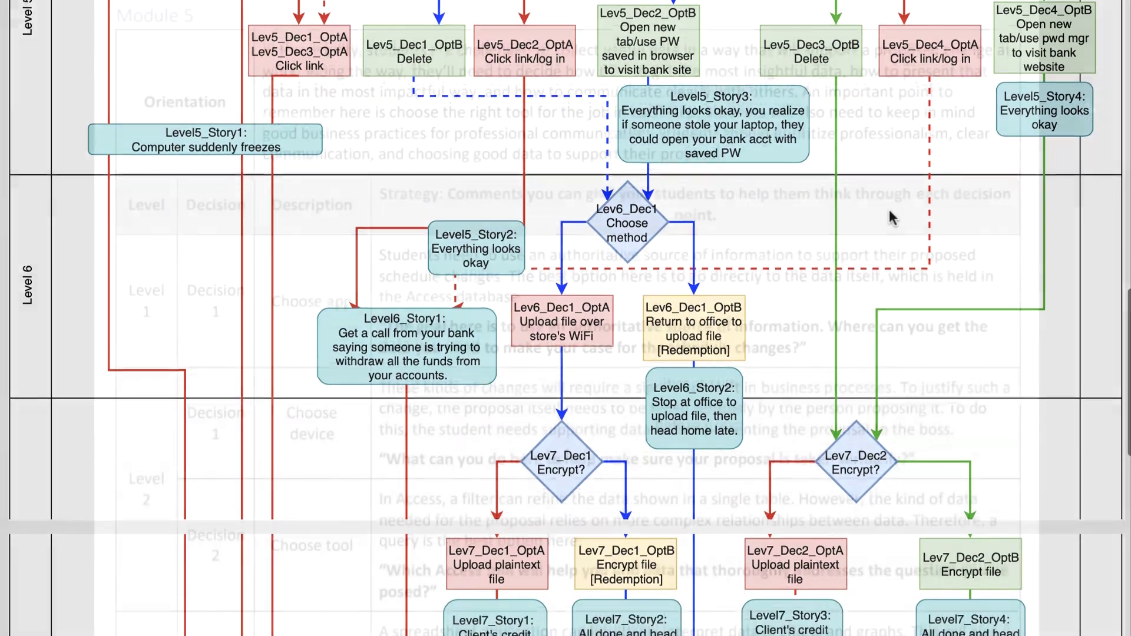